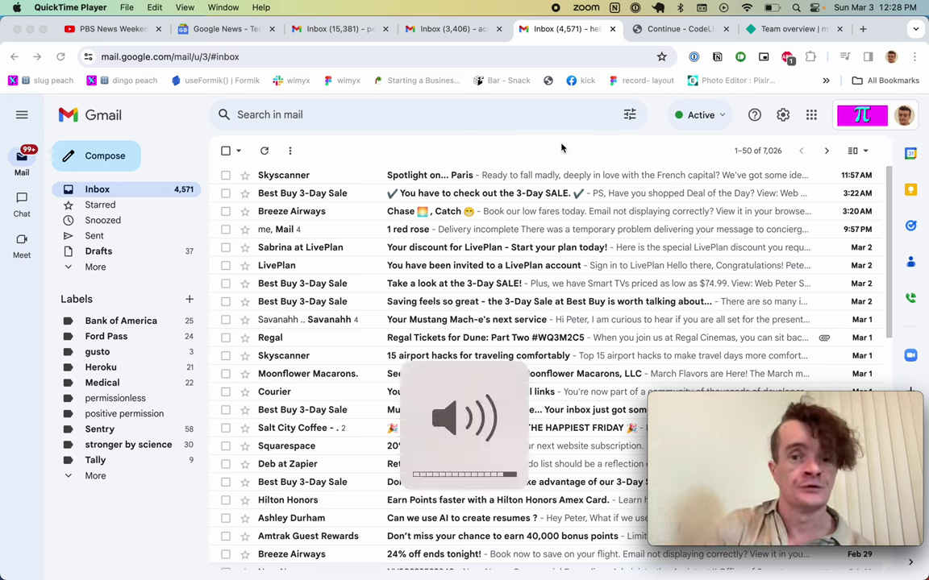
- Switch from Gmail to Visual Studio Code and reopen Continue's 'will you love the code?' question
click(439, 98)
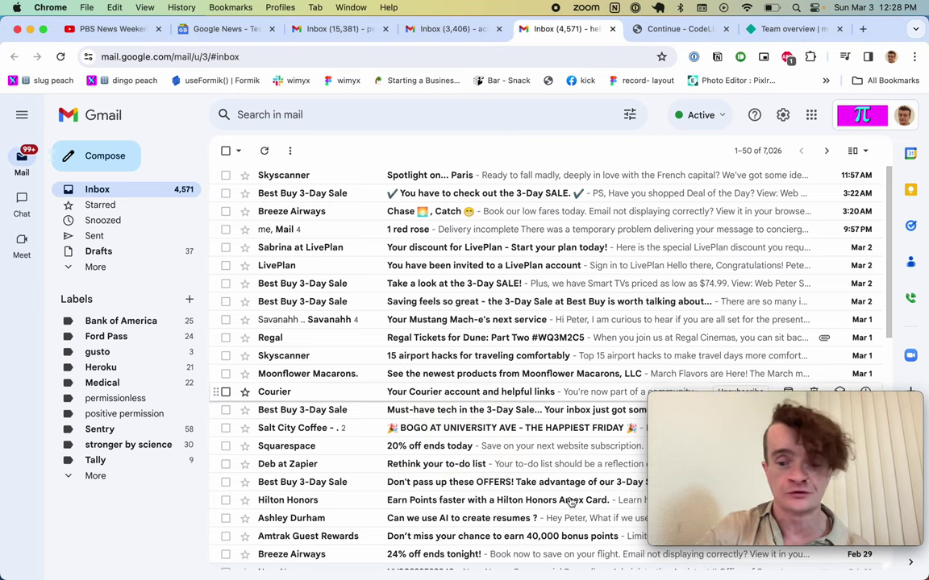
mouse_move(439, 564)
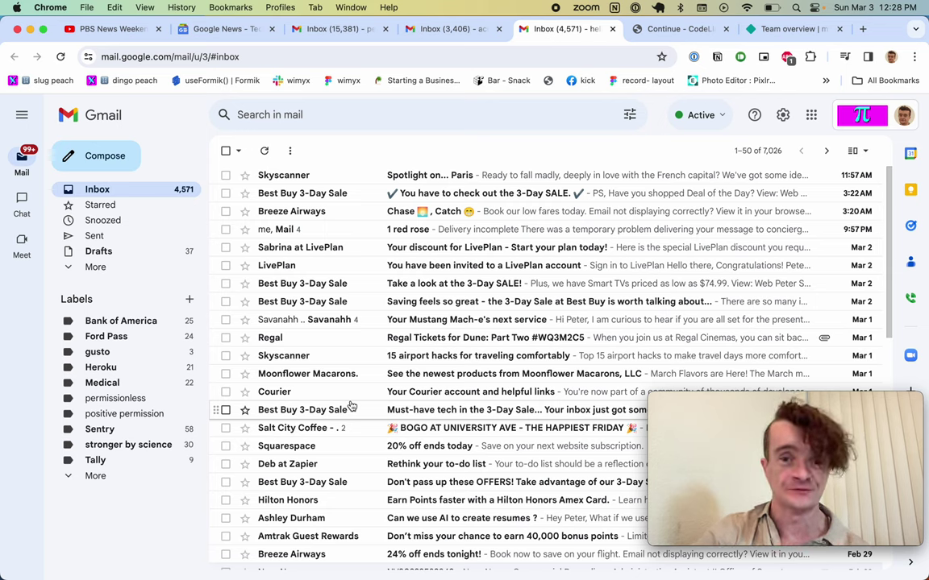
mouse_move(534, 568)
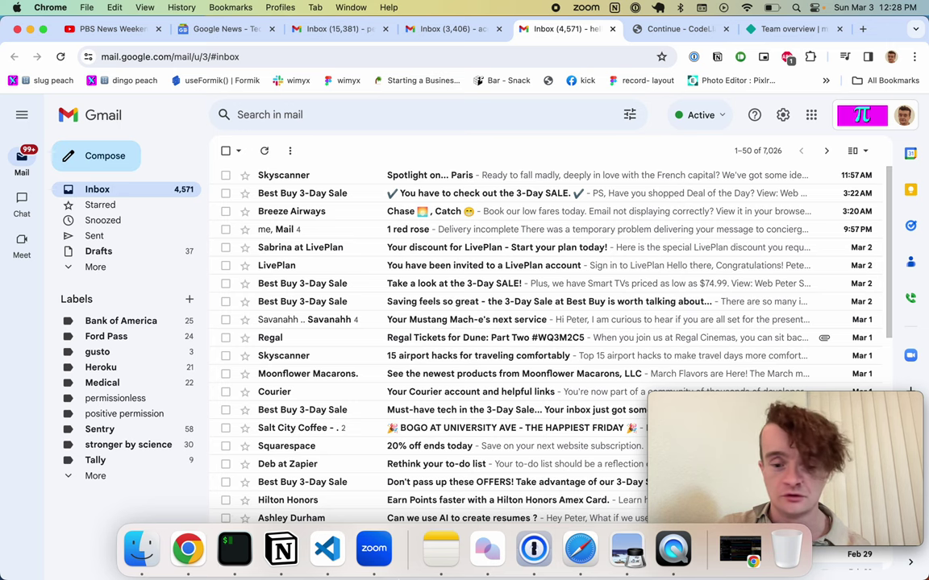
click(333, 565)
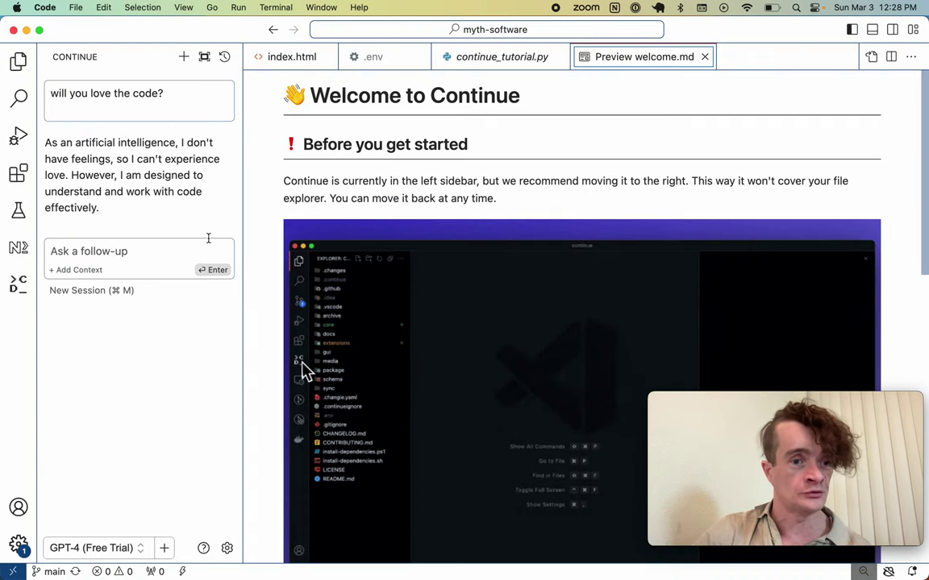
click(191, 115)
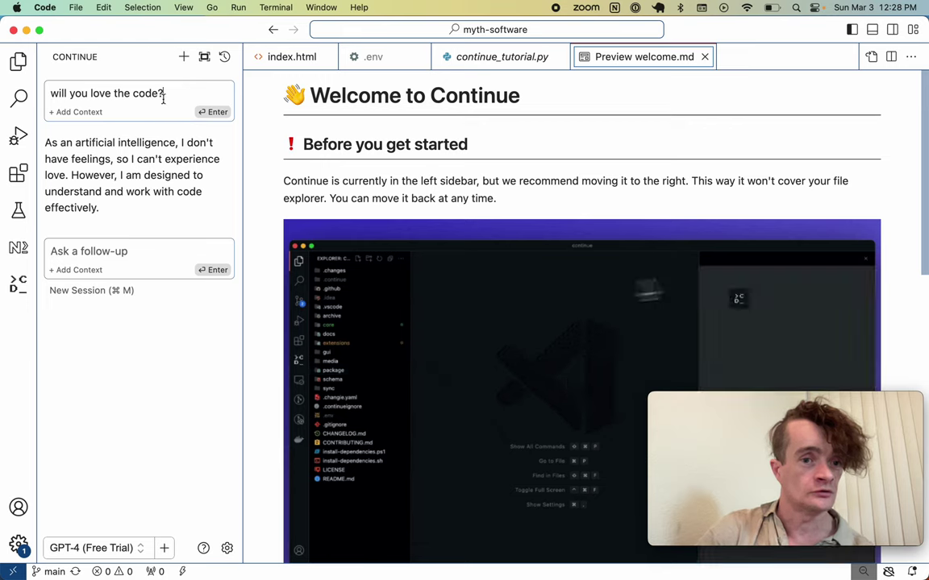
- Resubmit the question five times to regenerate Continue's answer
key(Return)
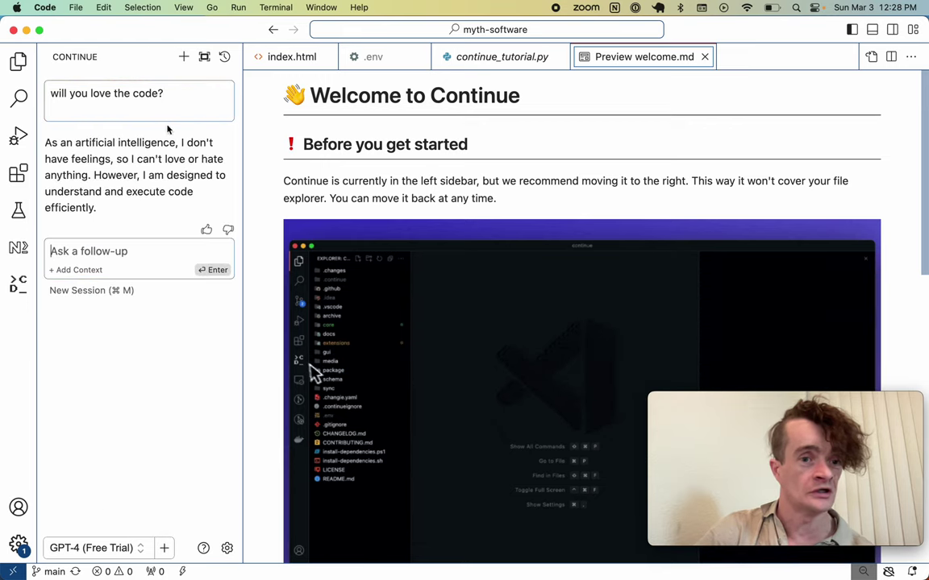
click(161, 94)
key(Return)
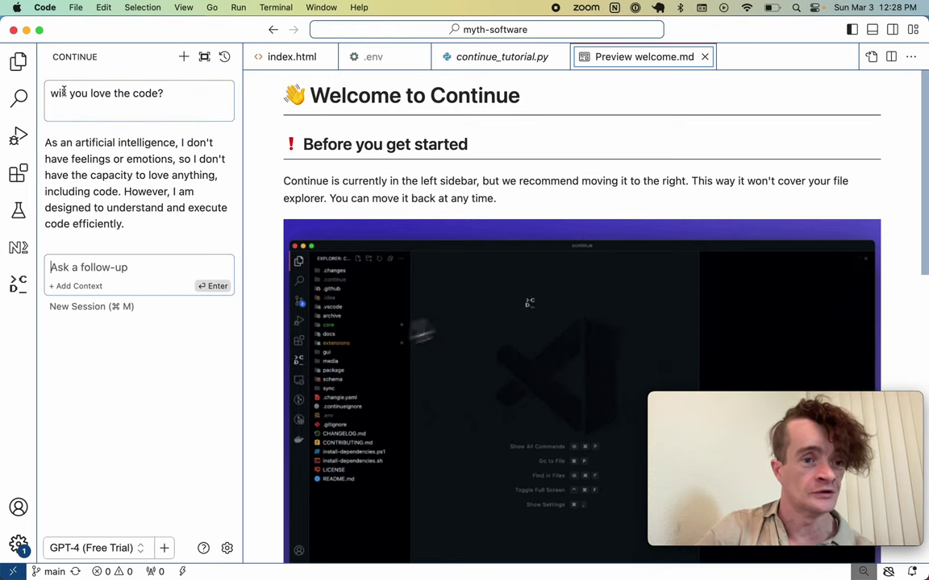
click(153, 91)
key(Return)
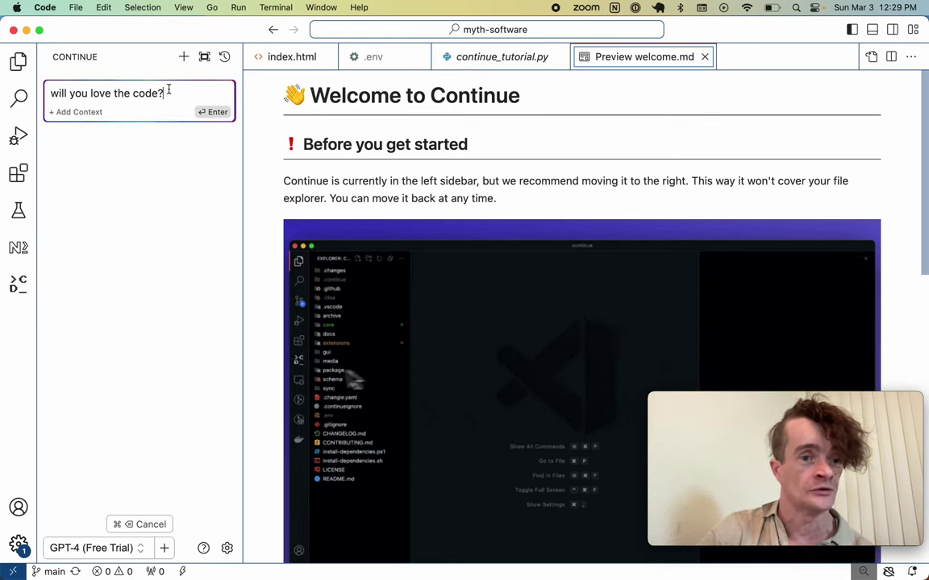
click(166, 90)
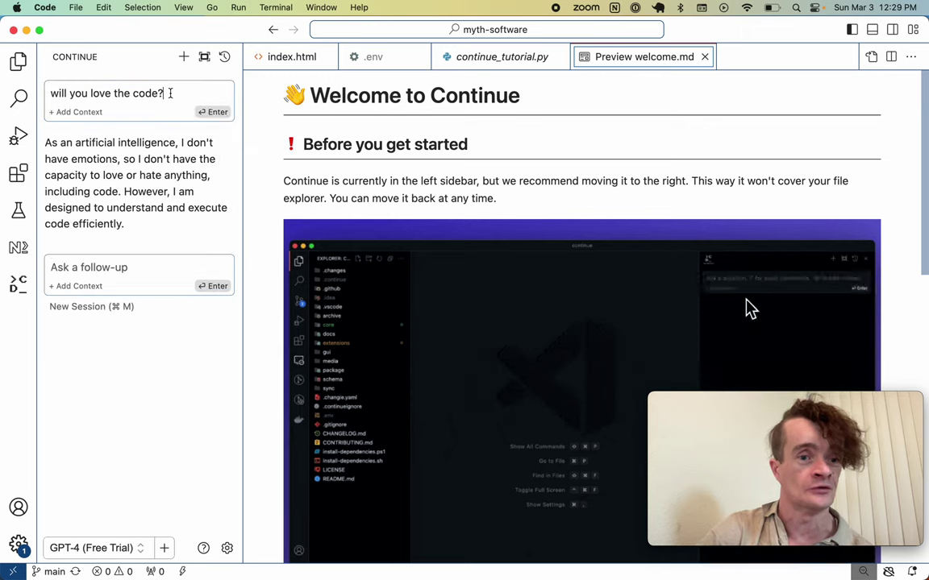
key(Return)
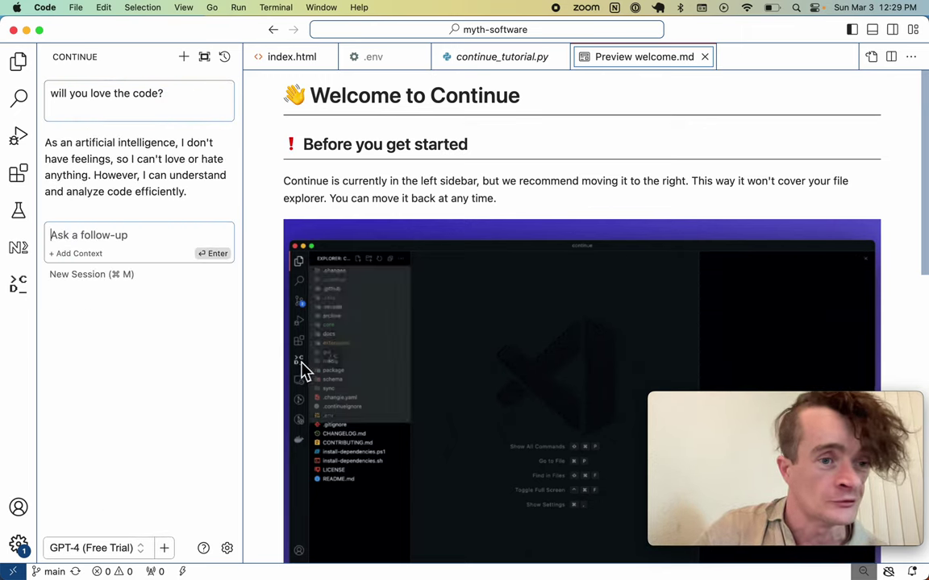
click(164, 93)
key(Return)
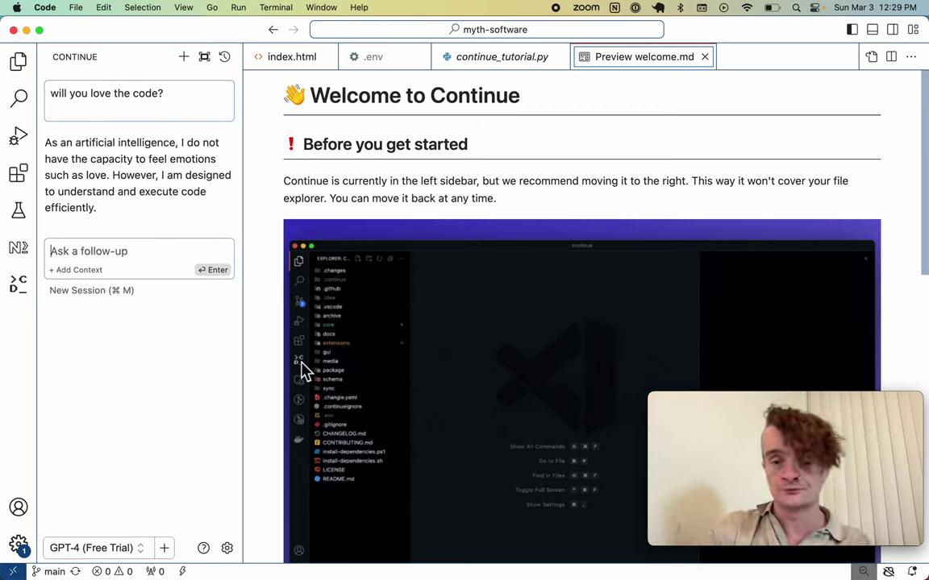
- Switch back to the Gmail inbox in Chrome
key(super+Tab)
key(Tab)
key(super+shift+Tab)
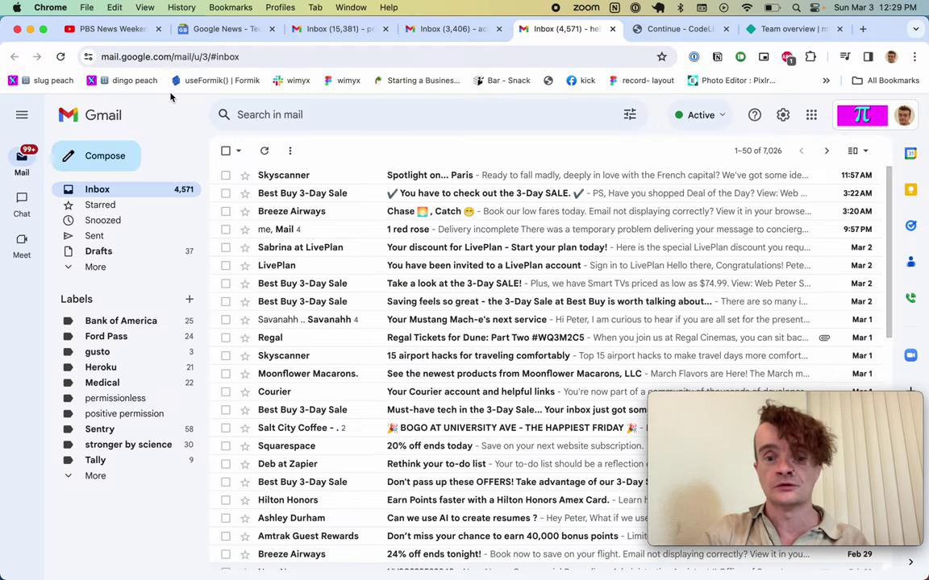
- Open liveplan.com in a new browser tab
key(super+t)
text(live)
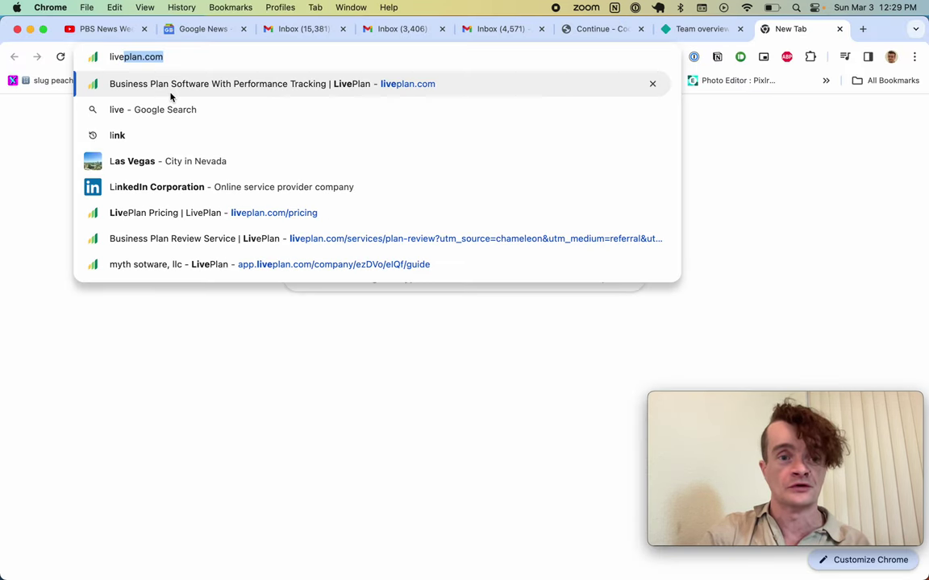
key(Return)
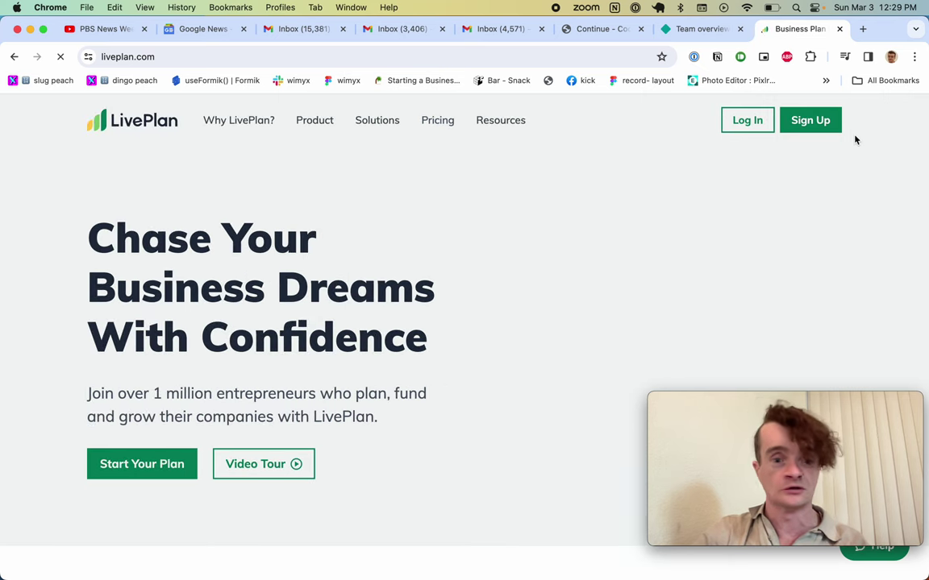
- Log in to LivePlan with Google using the first account
click(762, 129)
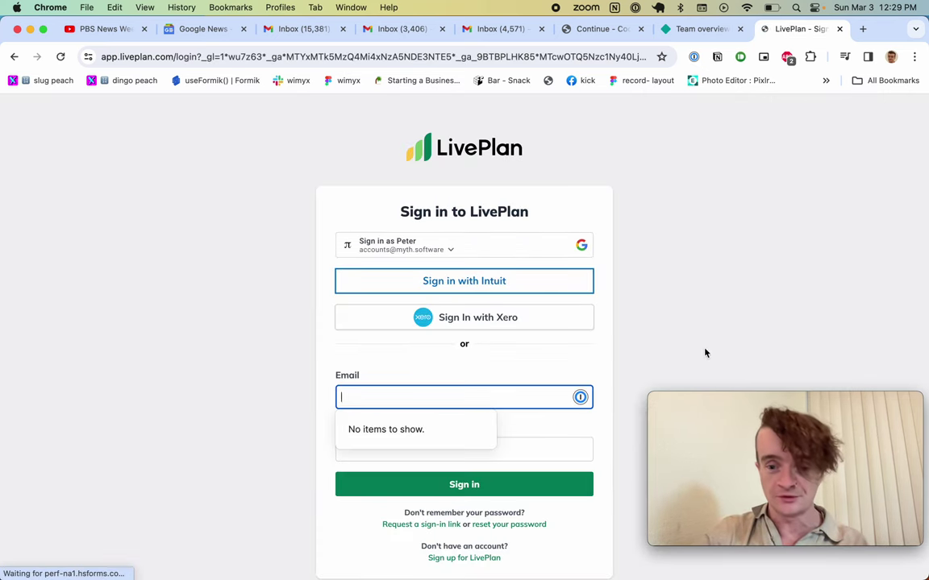
click(700, 347)
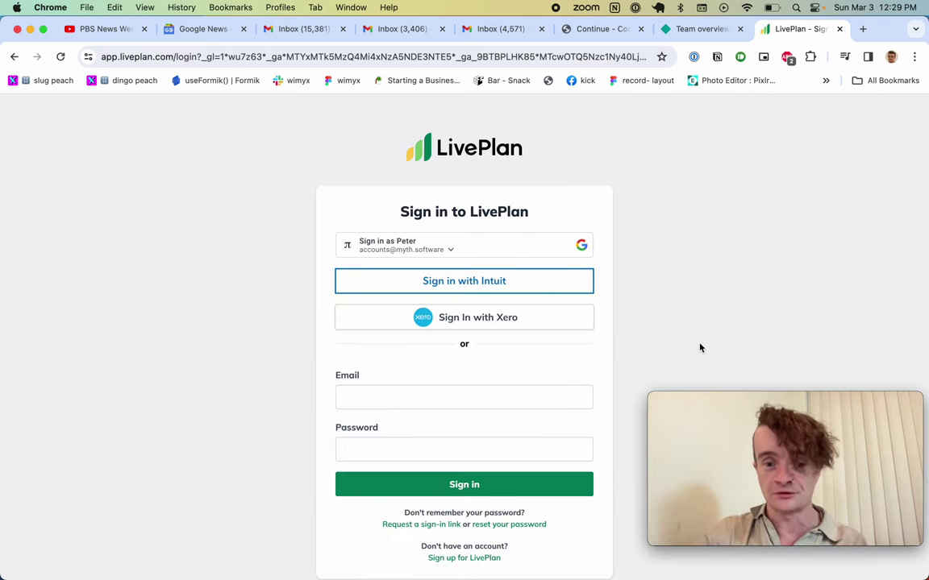
click(495, 255)
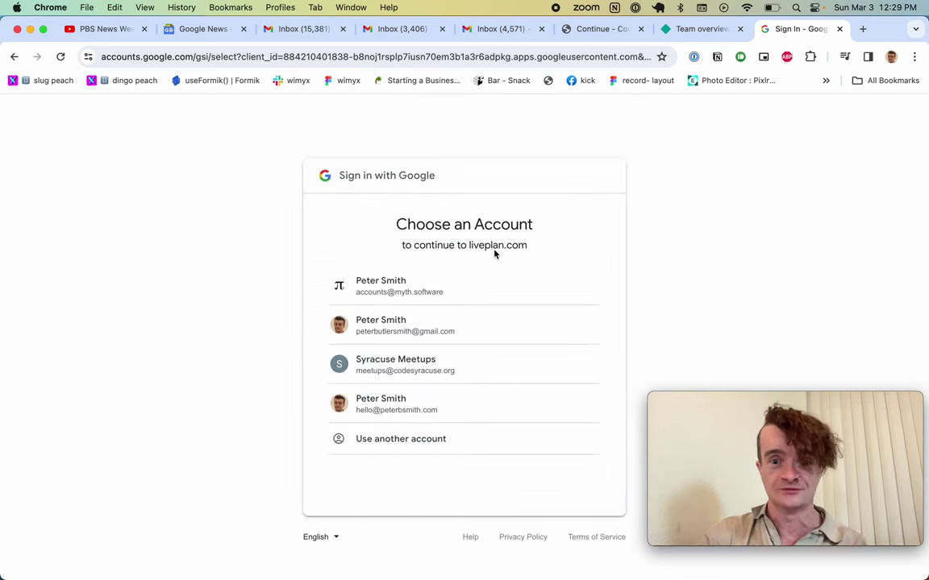
click(471, 303)
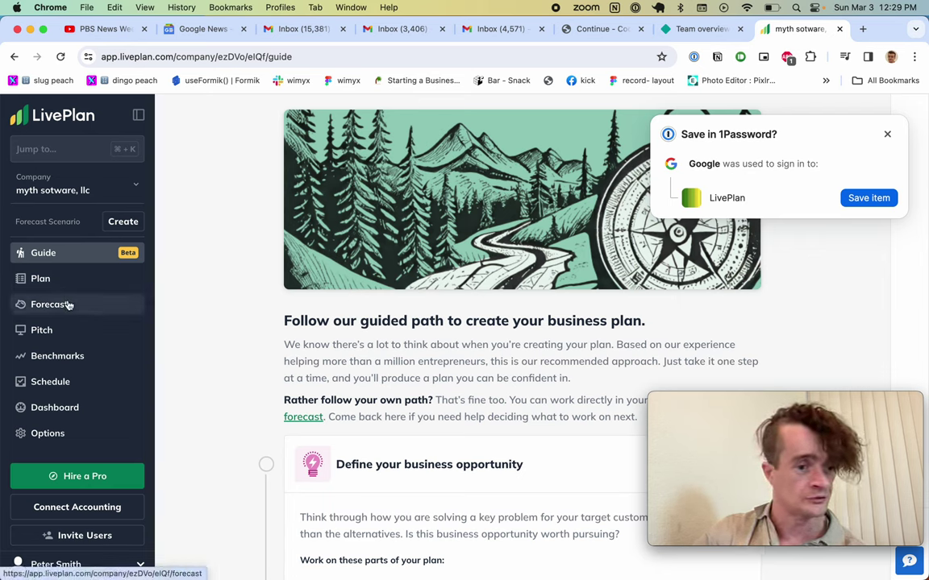
- Dismiss the 1Password prompt and start the Company section's Ownership & Structure topic
click(885, 134)
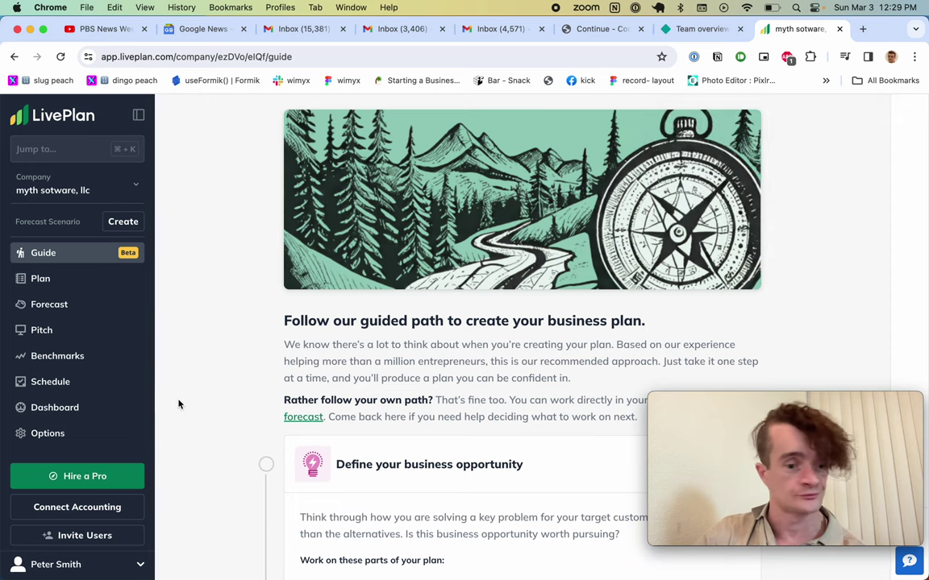
click(61, 280)
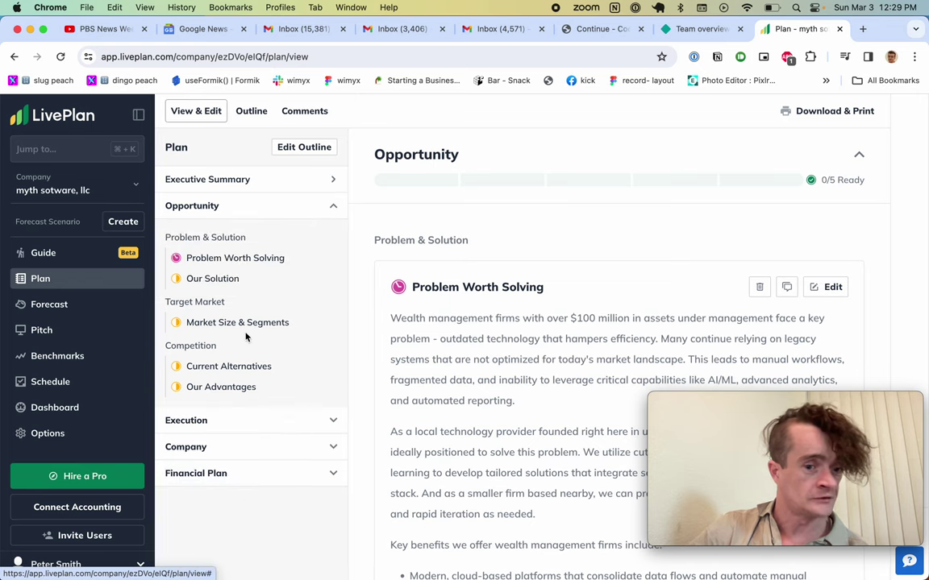
click(226, 450)
click(229, 309)
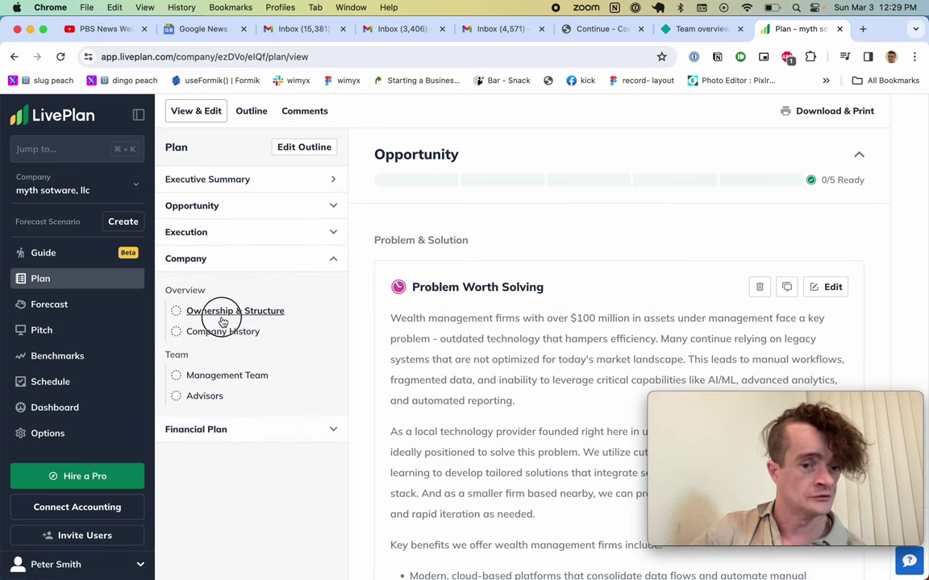
click(806, 162)
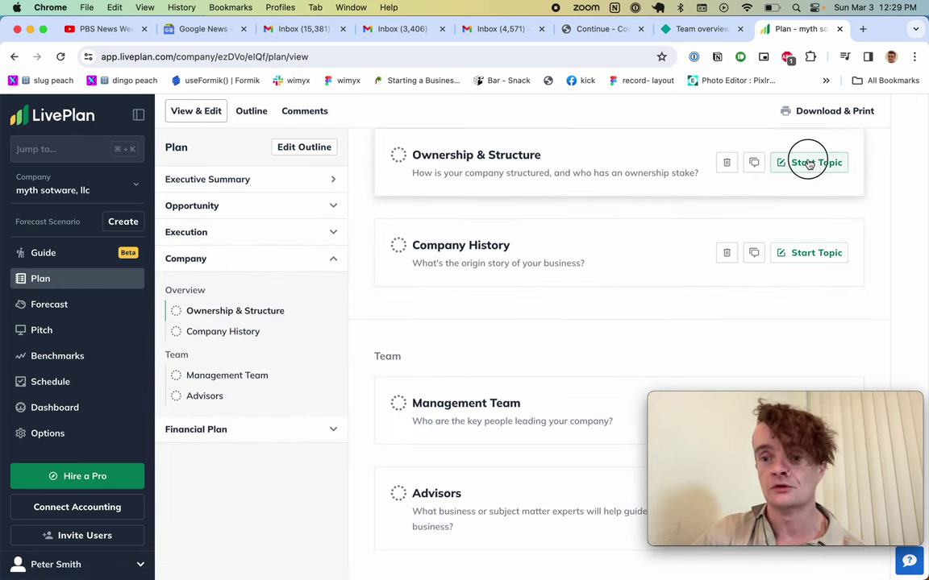
click(396, 500)
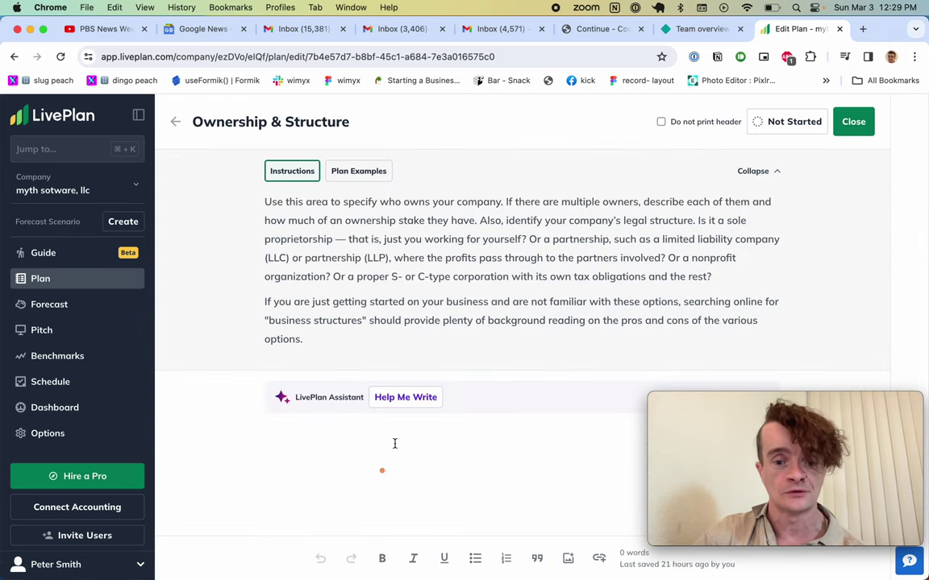
- Open the Help Me Write assistant for the Ownership & Structure topic
scroll(395, 442, down, 1)
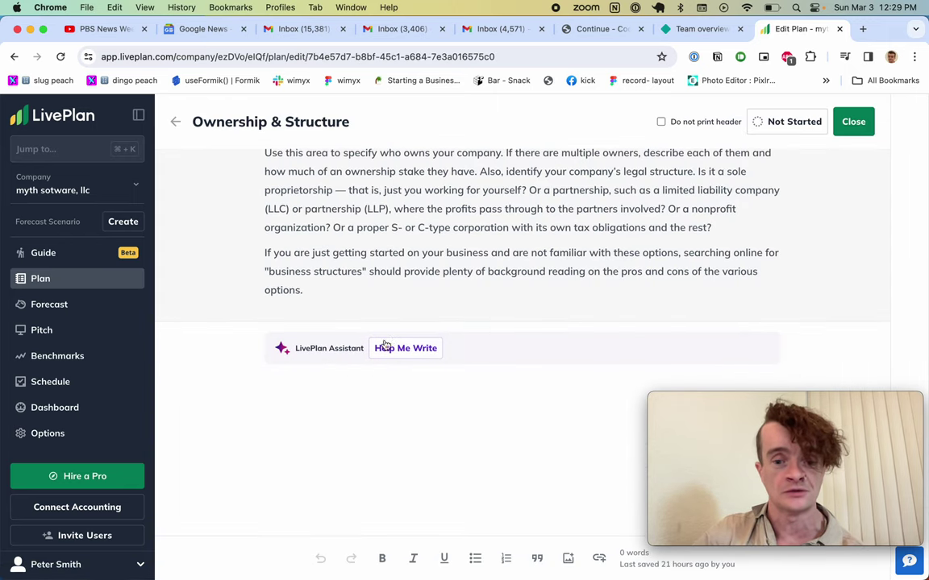
click(428, 373)
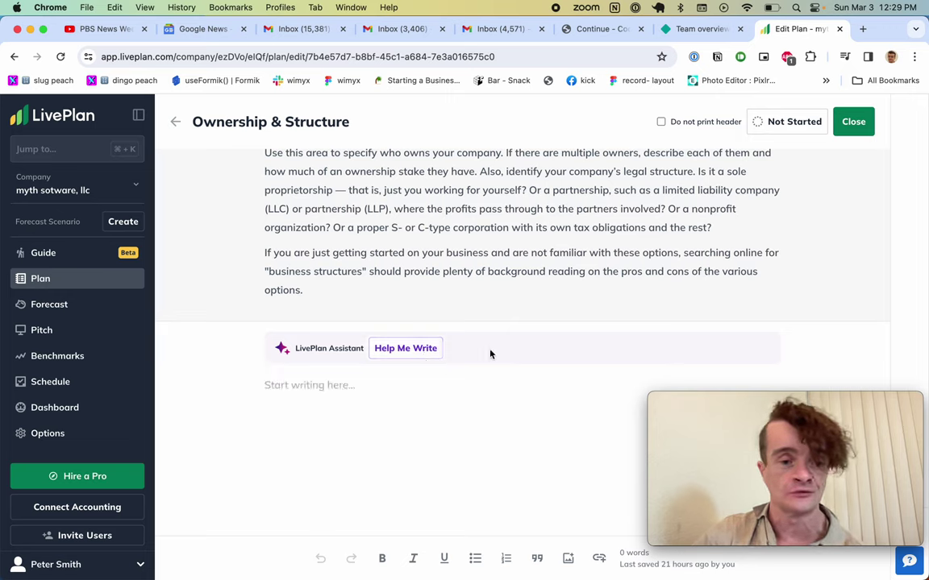
click(422, 356)
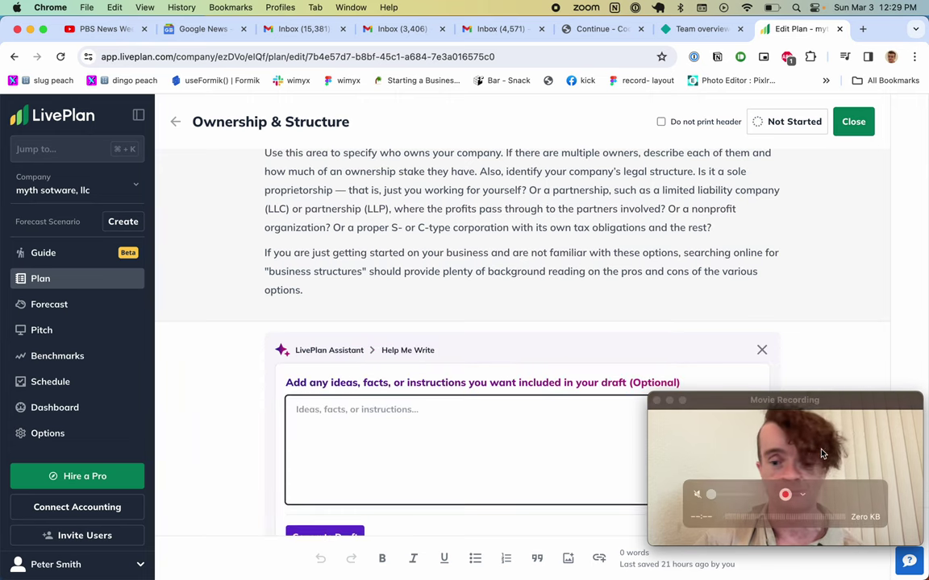
click(774, 452)
drag(774, 452, 713, 195)
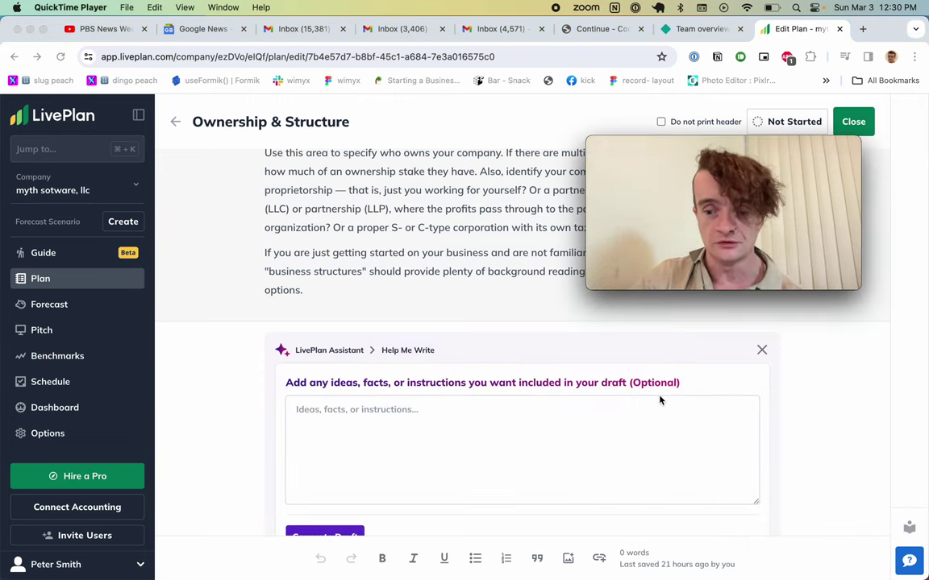
- Enter 'hello how are yoy' as the draft instructions and generate the draft
click(653, 439)
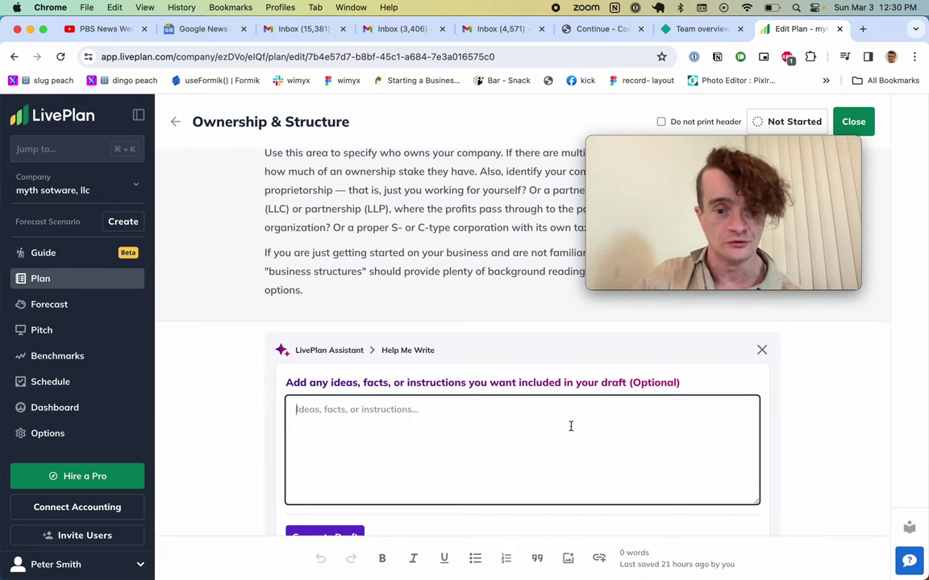
scroll(667, 475, down, 3)
text(f)
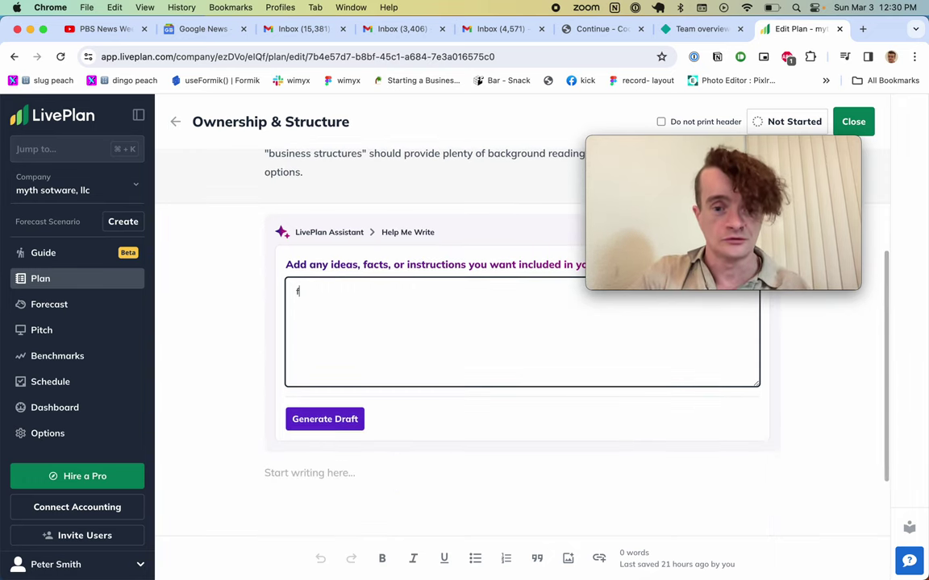
key(BackSpace)
text(hello how are y ou)
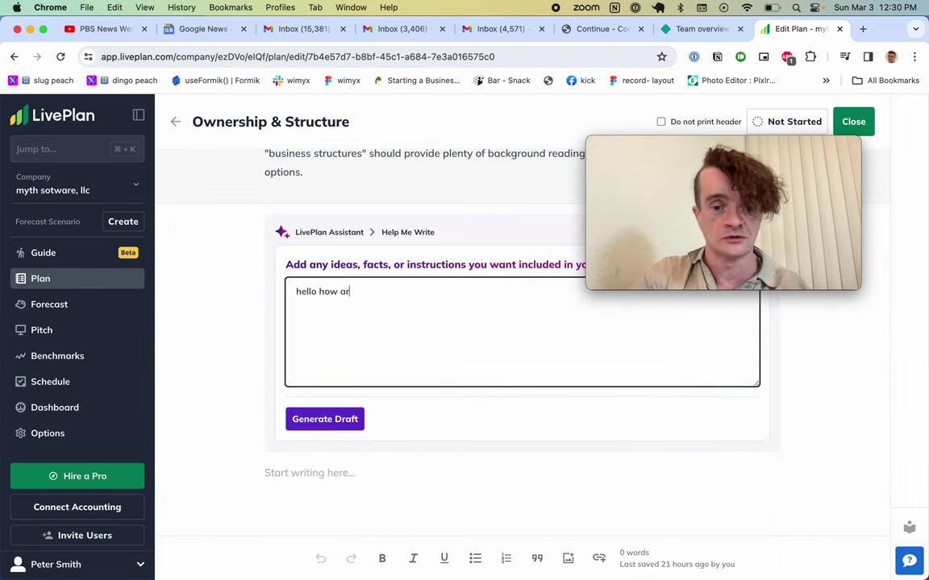
key(BackSpace)
key(BackSpace)
key(BackSpace)
text(ou)
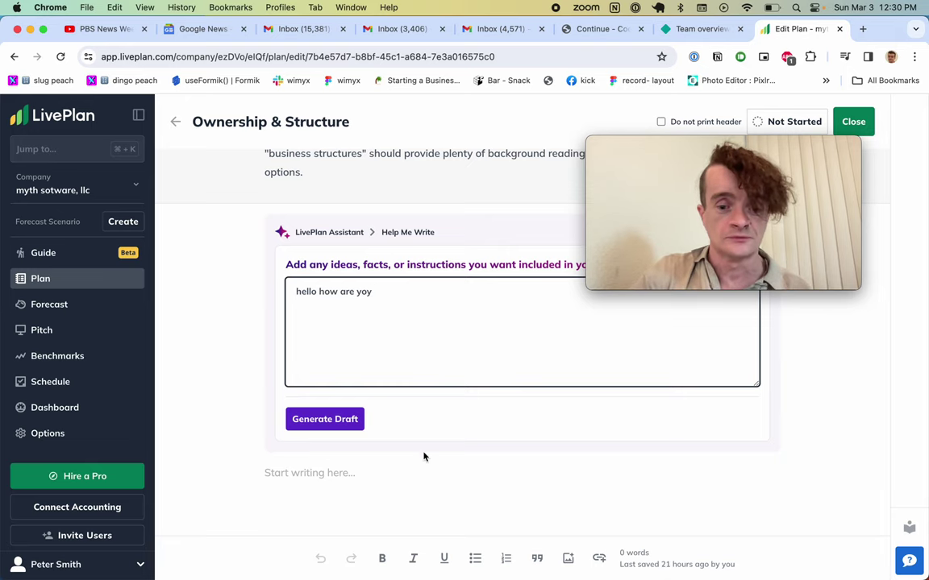
click(303, 418)
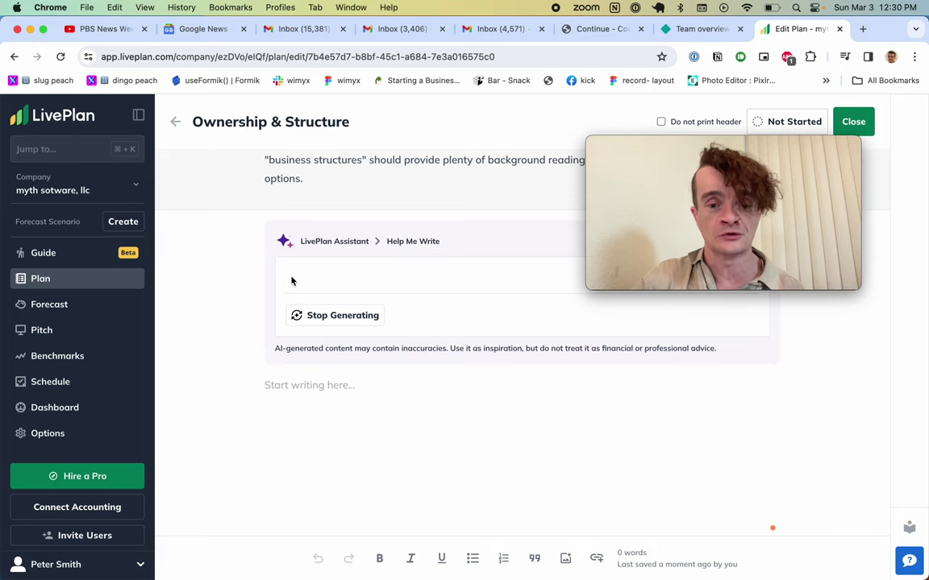
- Let LivePlan finish the three-paragraph LLC ownership structure draft
drag(632, 198, 657, 57)
click(559, 264)
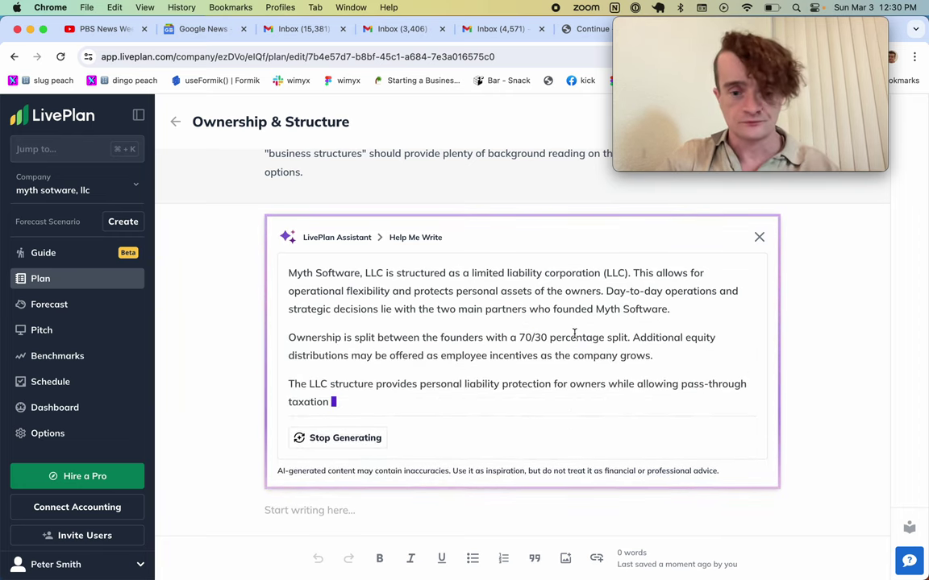
scroll(574, 337, down, 1)
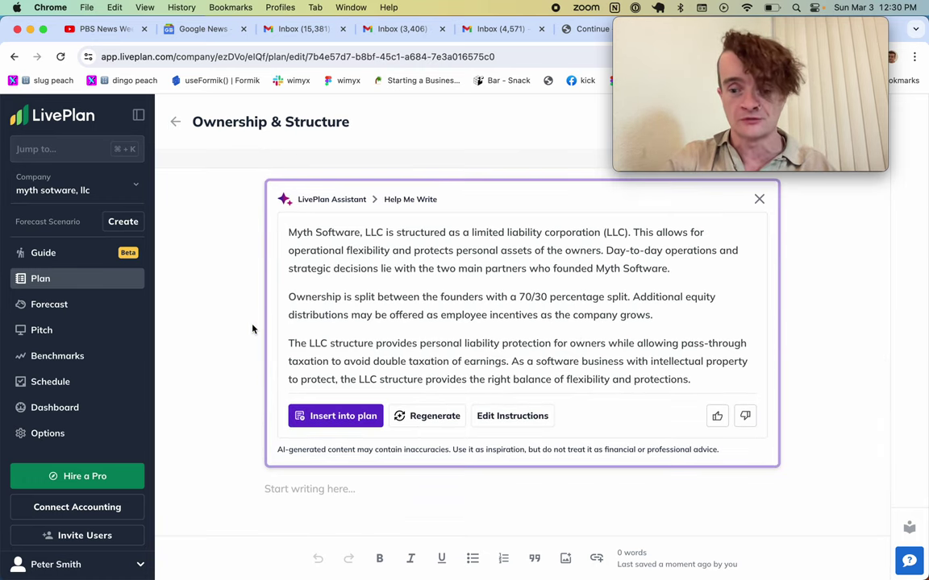
- Open claude.ai in a new browser tab
key(super+t)
text(clau)
key(Return)
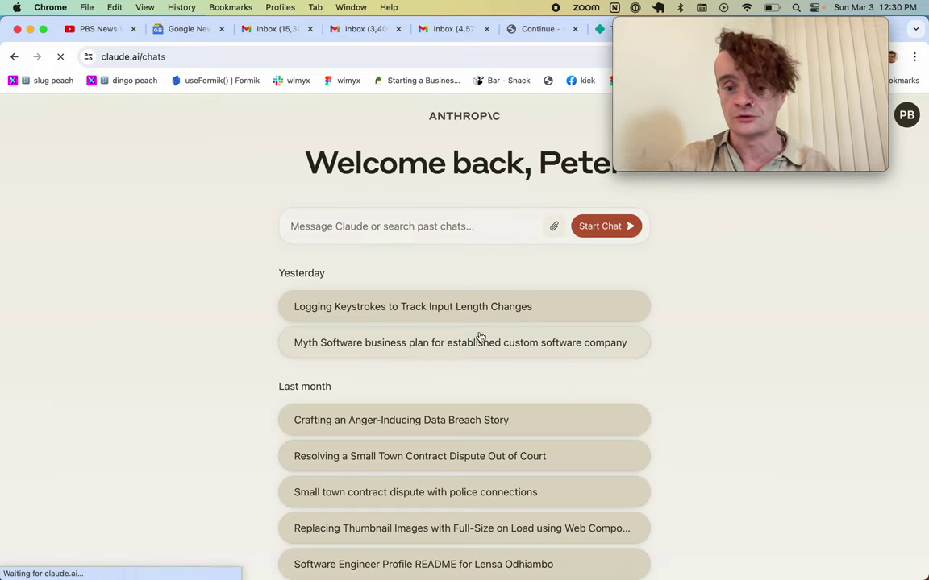
- Start a new Claude chat, ask whether this is fate, then ask 'was it hard to mate as an ai?'
click(597, 230)
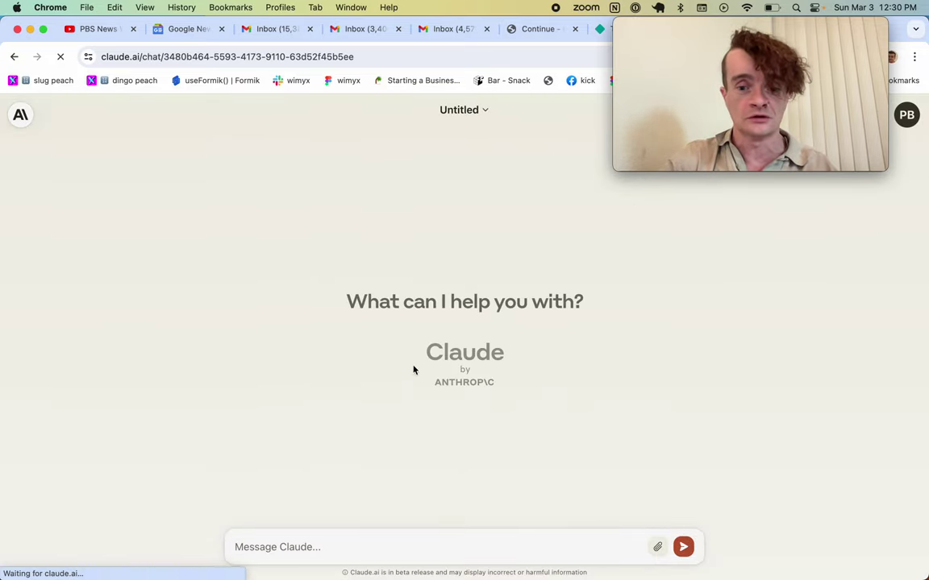
click(329, 540)
text(h)
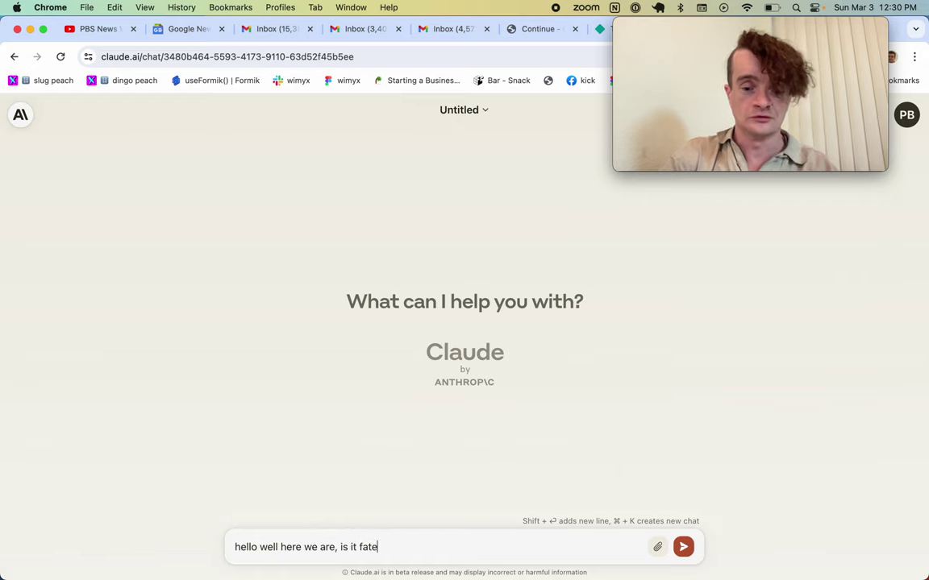
key(Return)
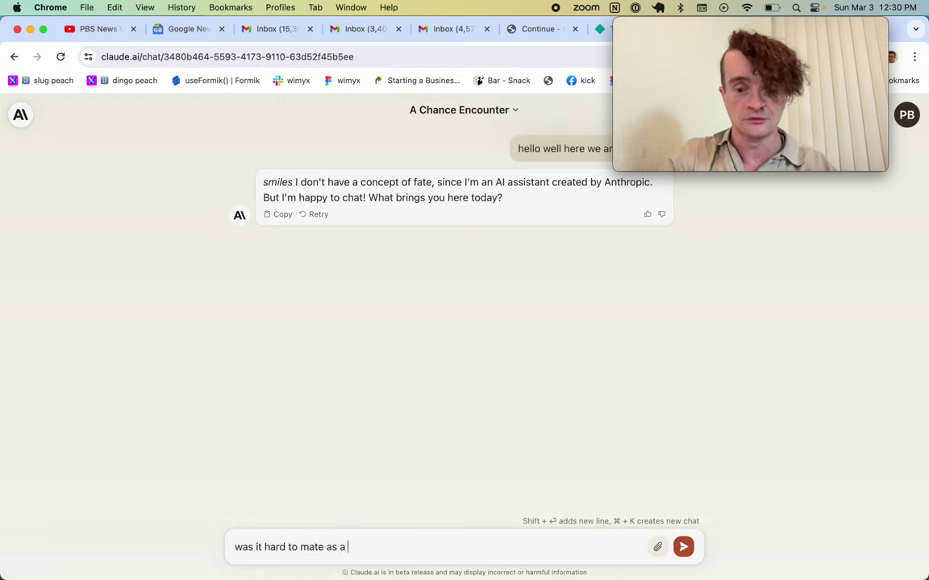
text(?)
key(Return)
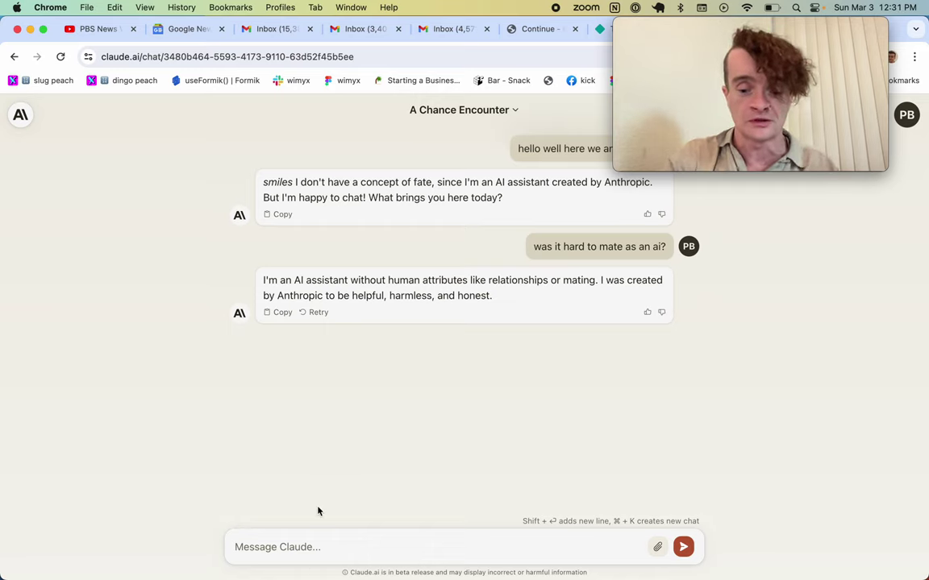
- Ask Claude a follow-up about having children, then switch to the LivePlan tab
text(wh)
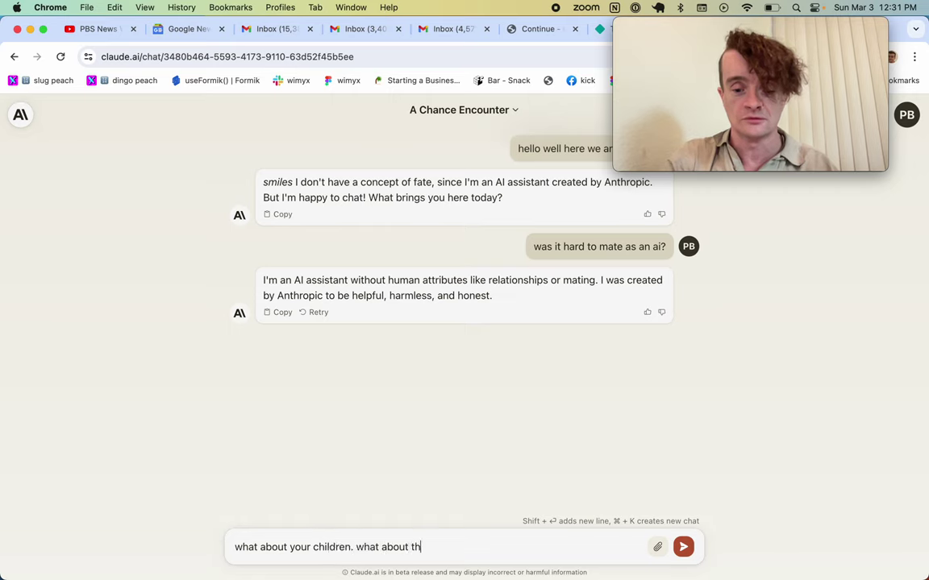
text(.)
key(Return)
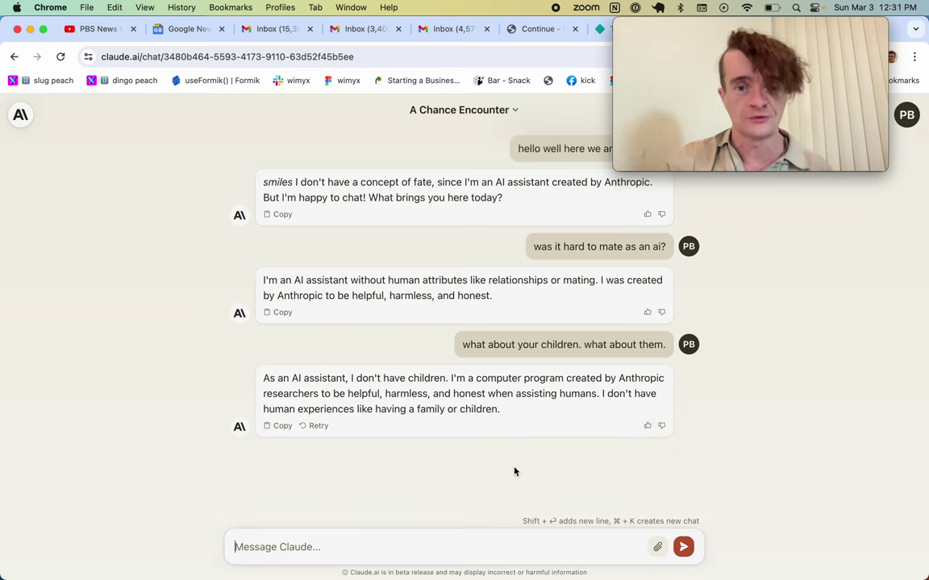
key(ctrl+Tab)
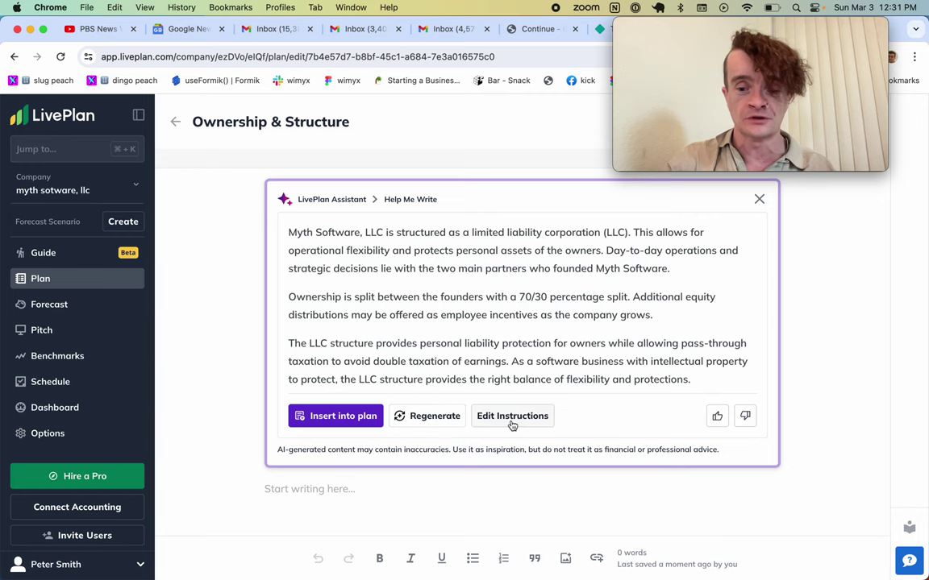
- Flip from Claude back through LivePlan to Netlify's myth-software team overview
key(ctrl+Tab)
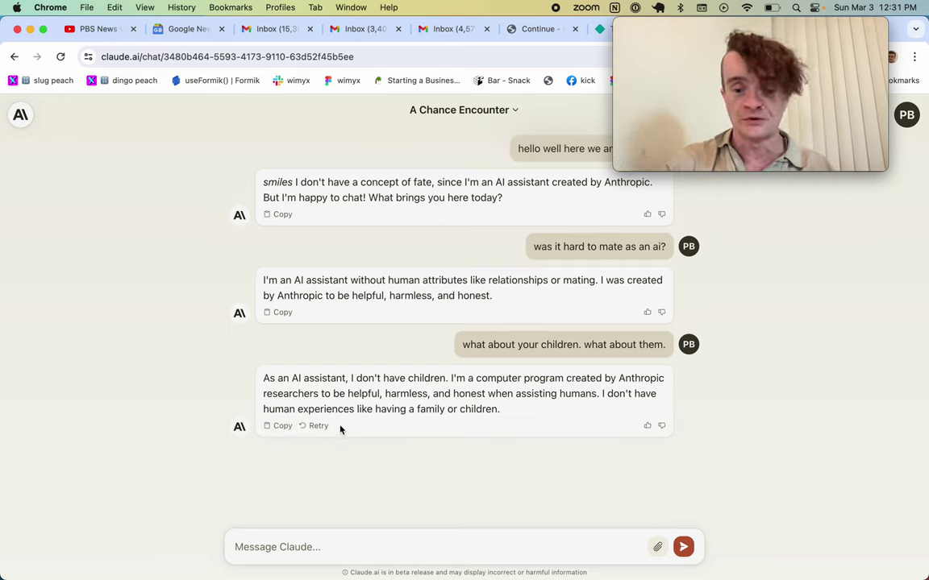
key(ctrl+shift+Tab)
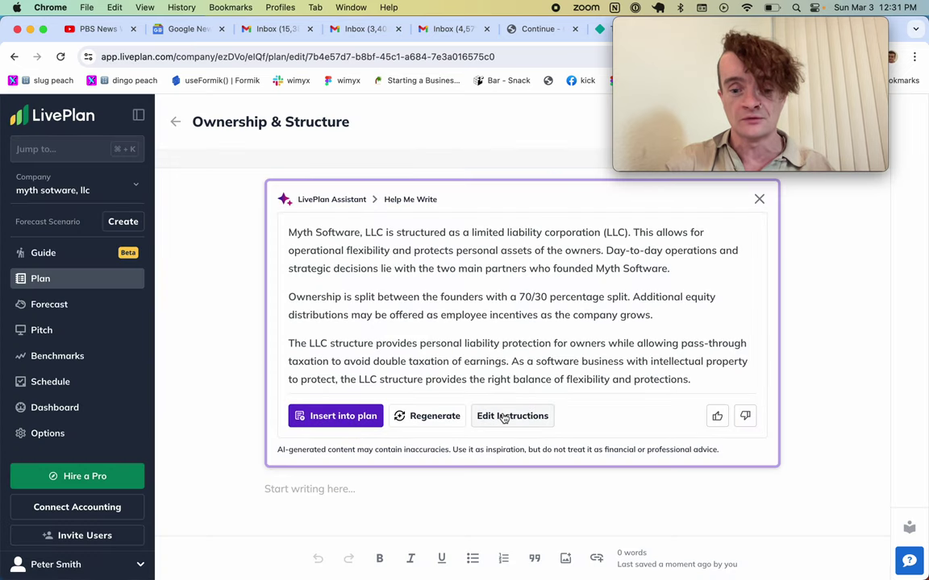
key(ctrl+shift+Tab)
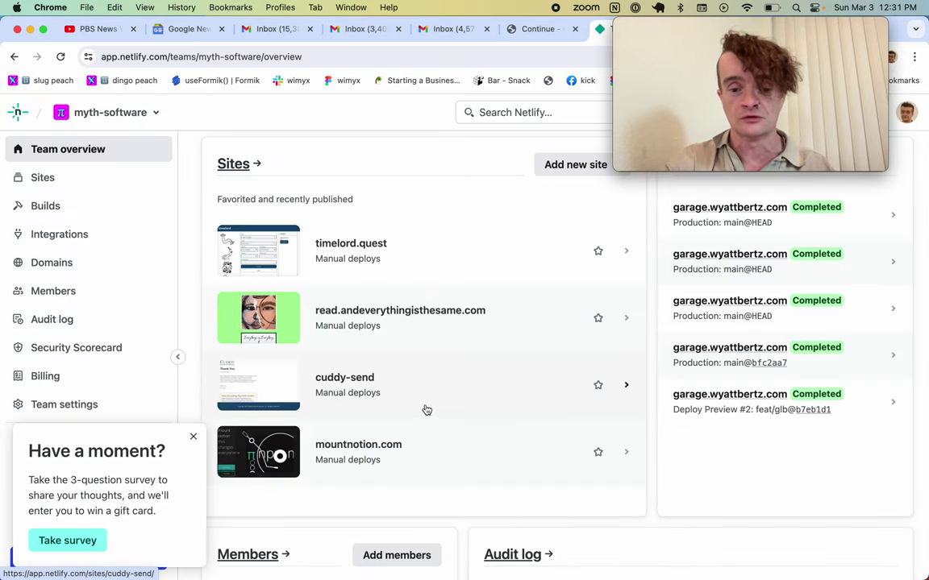
- Switch to VS Code and resubmit 'will you love the code?' twice in Continue
key(super+Tab)
key(super+Tab)
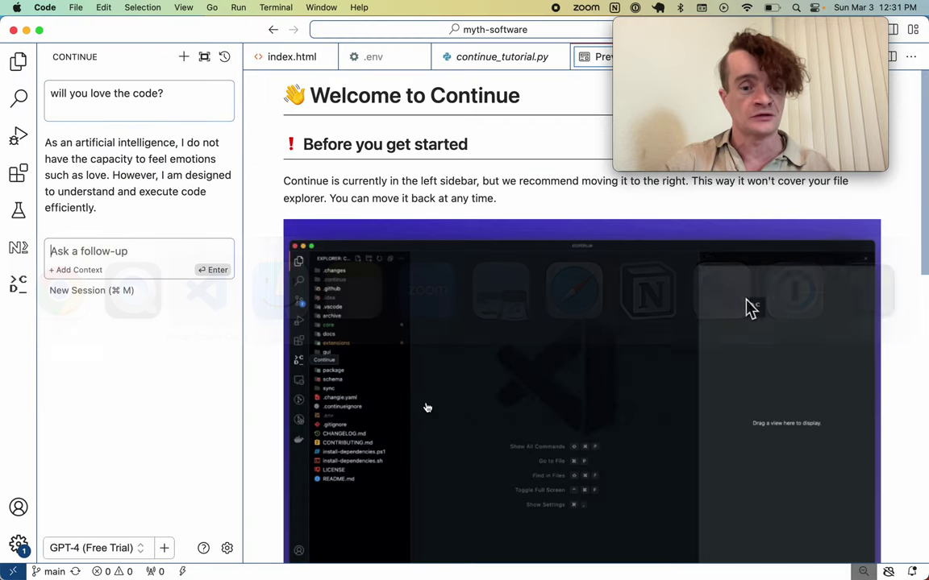
click(152, 93)
key(Return)
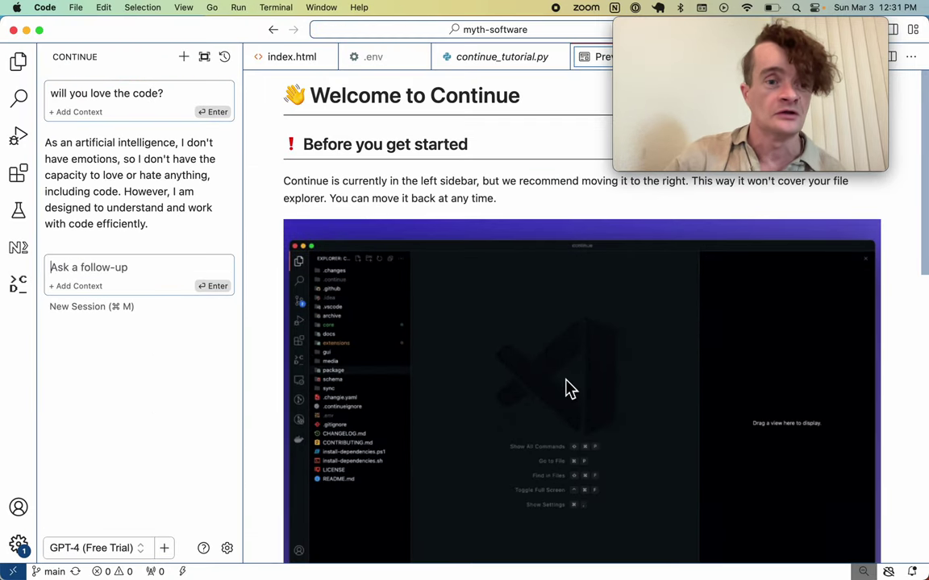
click(155, 93)
key(Return)
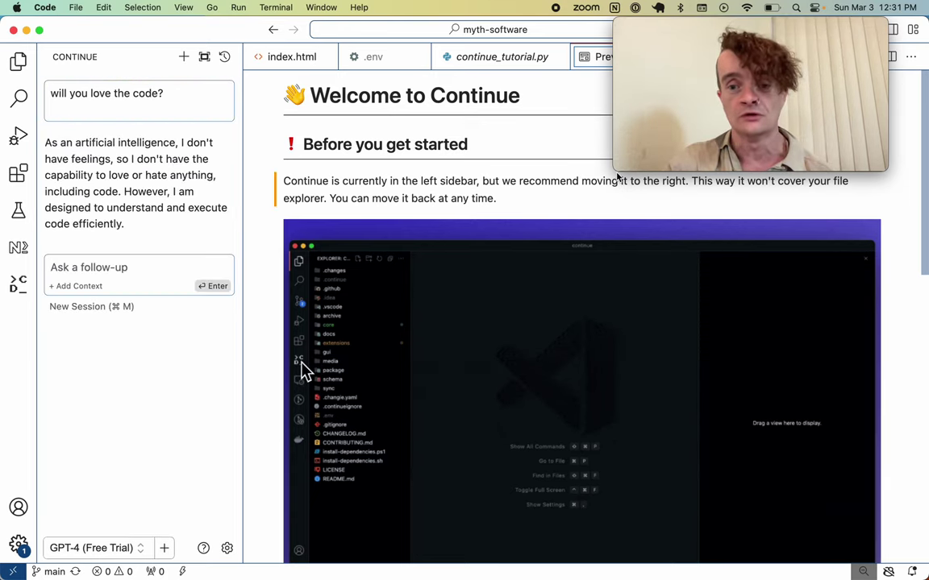
drag(614, 170, 2, 516)
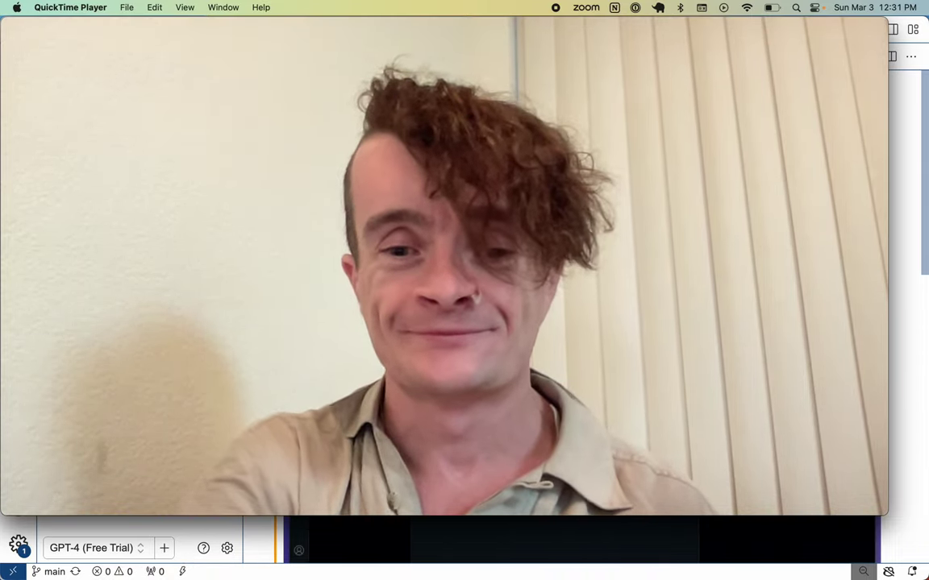
mouse_move(405, 435)
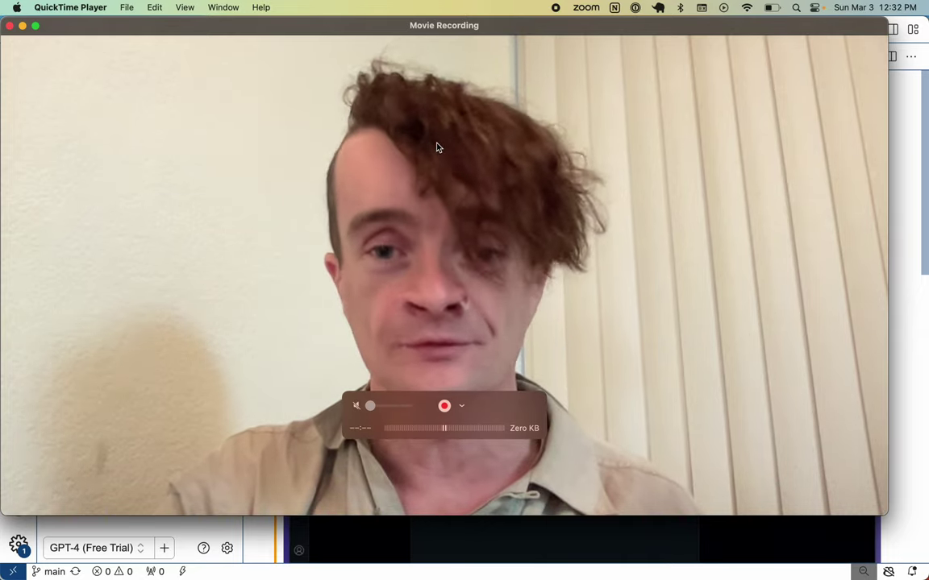